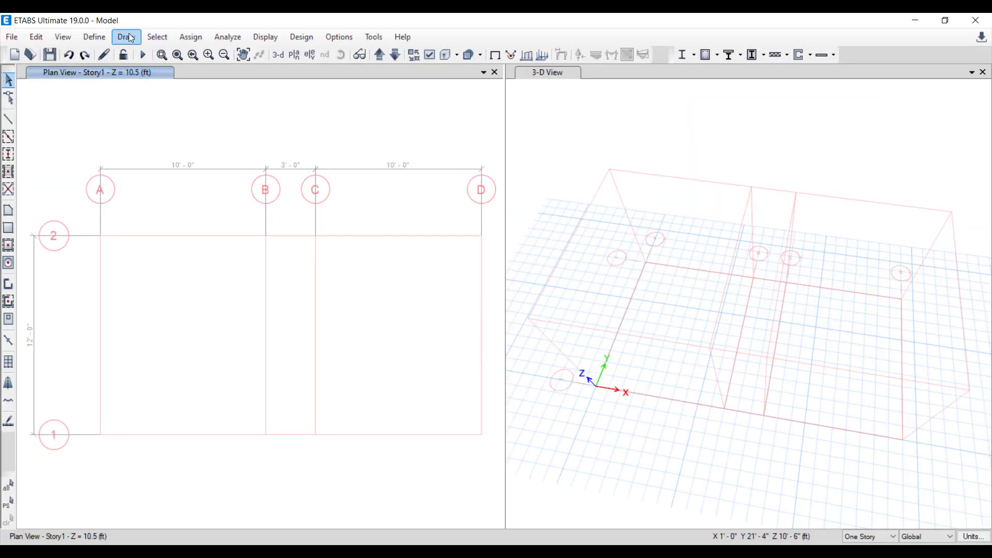
- Place Col8x12 columns at all eight grid intersections with Quick Draw Columns
left_click(126, 36)
mouse_move(207, 107)
left_click(413, 143)
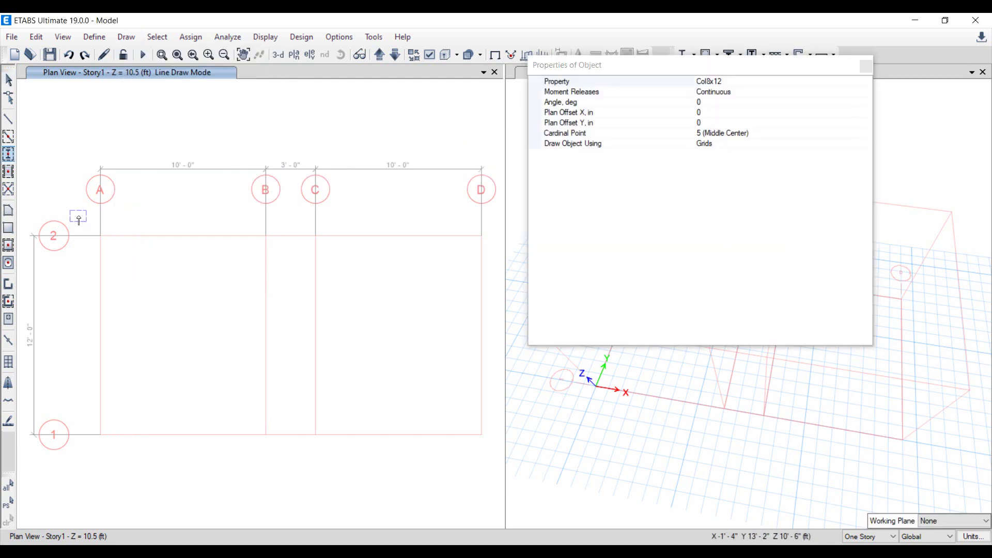
left_click_drag(79, 219, 497, 495)
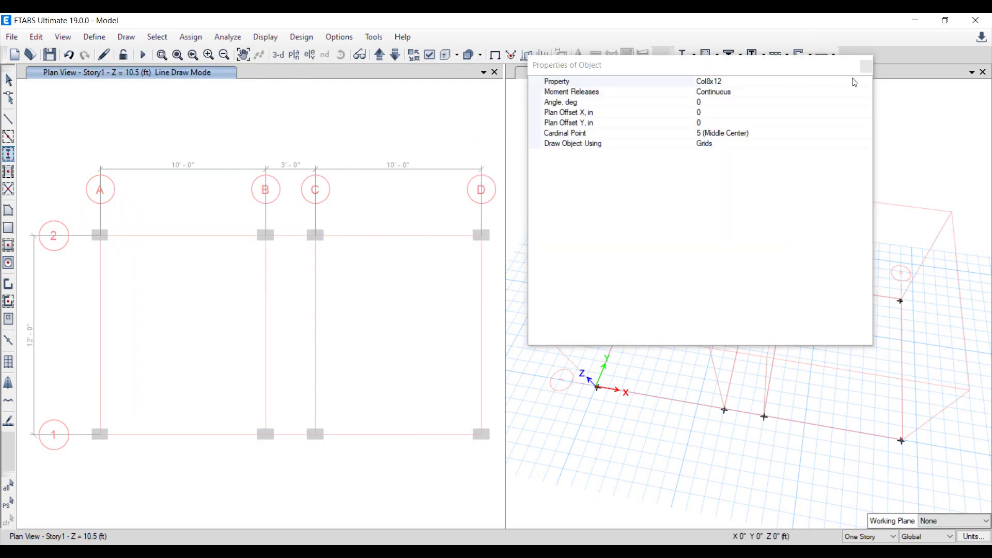
left_click(866, 66)
- Set the quick-draw beam section property to Bm8x12
left_click(127, 37)
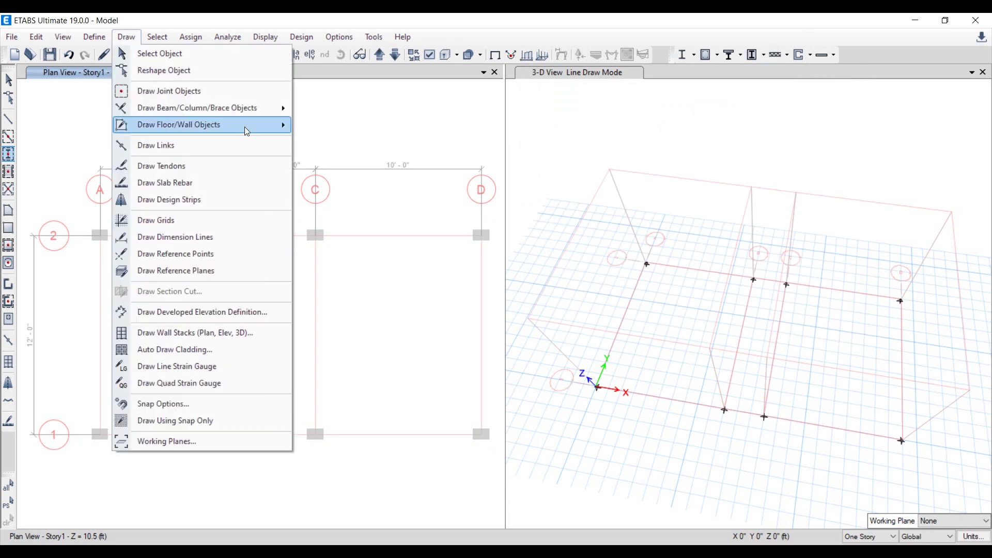
mouse_move(239, 108)
left_click(377, 125)
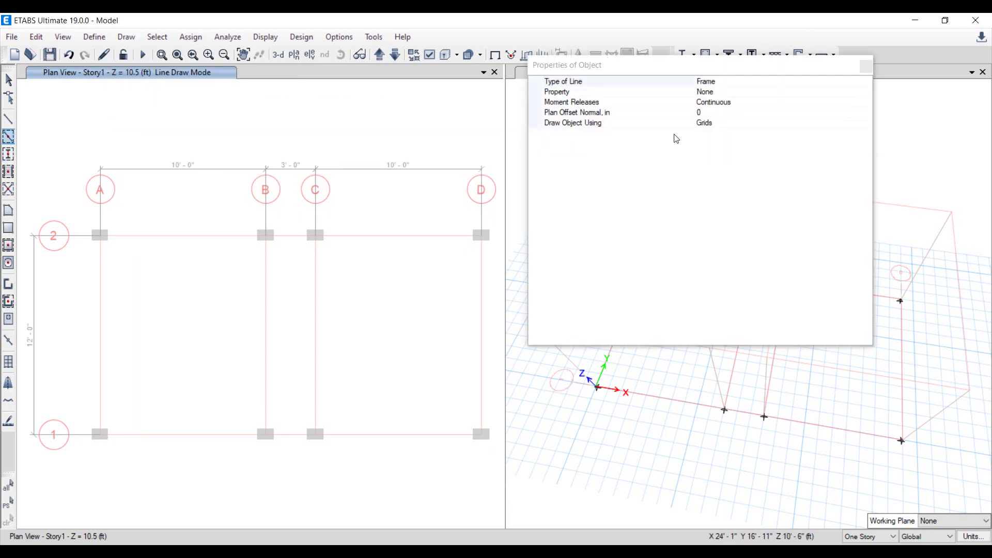
left_click(767, 82)
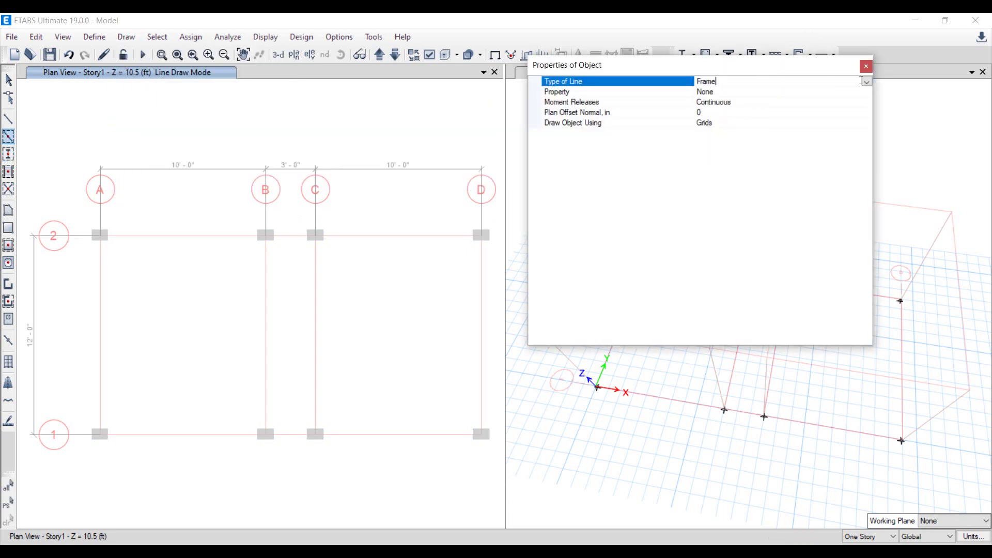
left_click(811, 93)
left_click(866, 92)
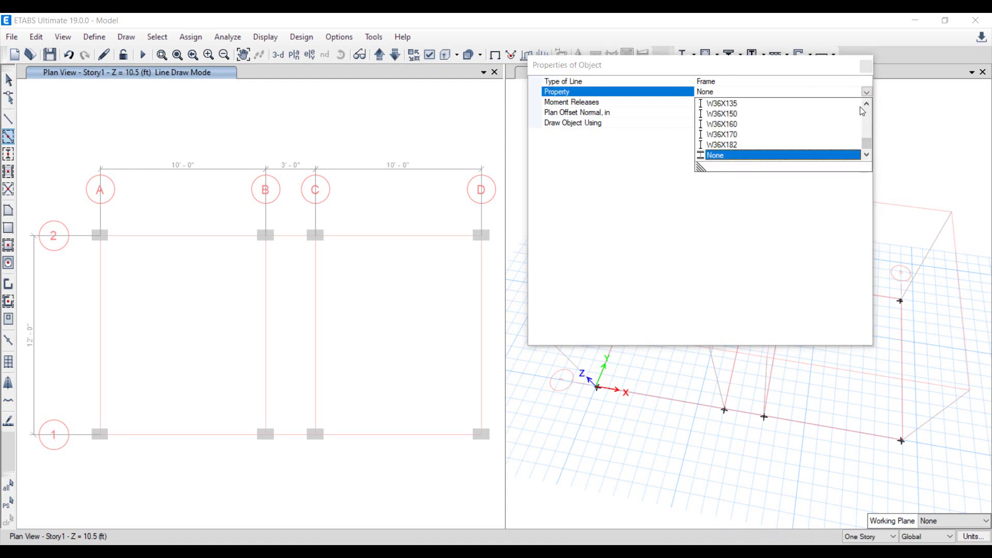
left_click_drag(869, 141, 870, 104)
left_click(726, 138)
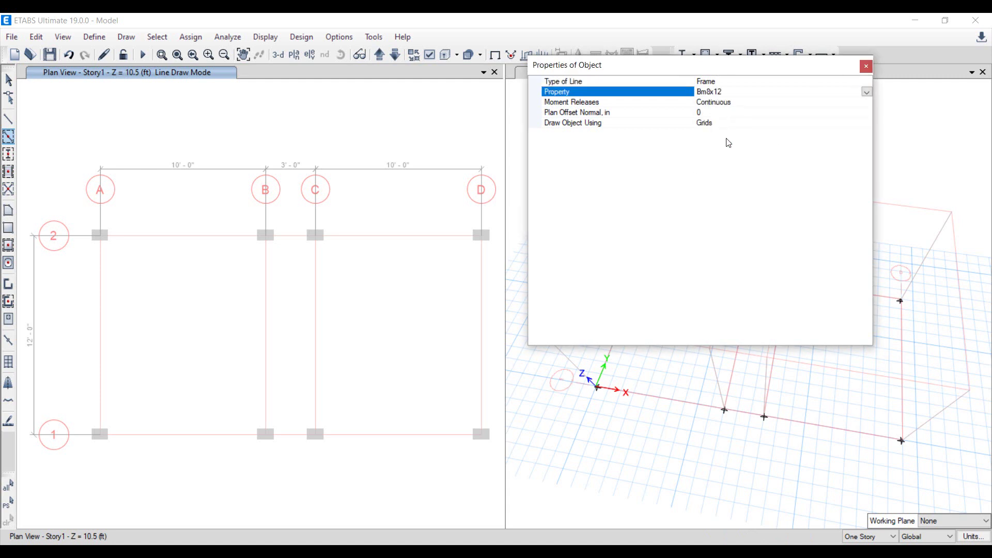
- Draw Bm8x12 beams along every grid line and select the B–C spans for removal
mouse_move(88, 218)
left_mouse_down()
mouse_move(399, 368)
mouse_move(492, 467)
left_mouse_up()
key("Escape")
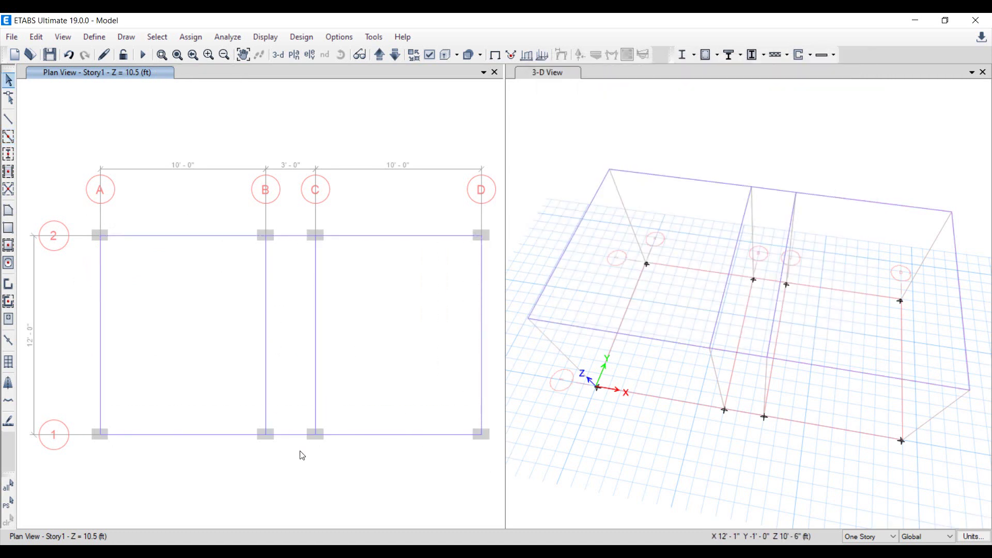
mouse_move(300, 457)
left_mouse_down()
mouse_move(277, 356)
mouse_move(288, 225)
left_mouse_up()
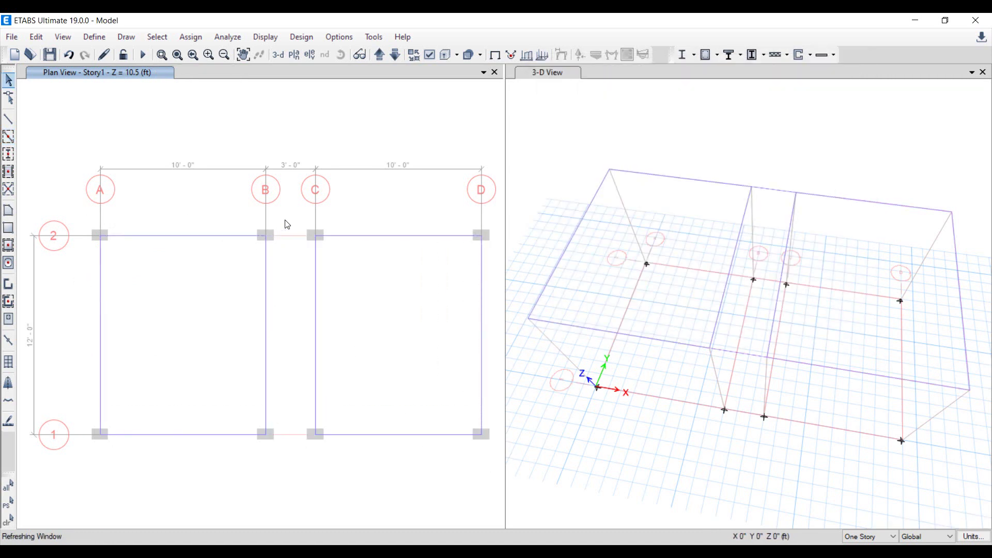
- Quick-draw Slab6 floor slabs in bays A–B and C–D
left_click(126, 39)
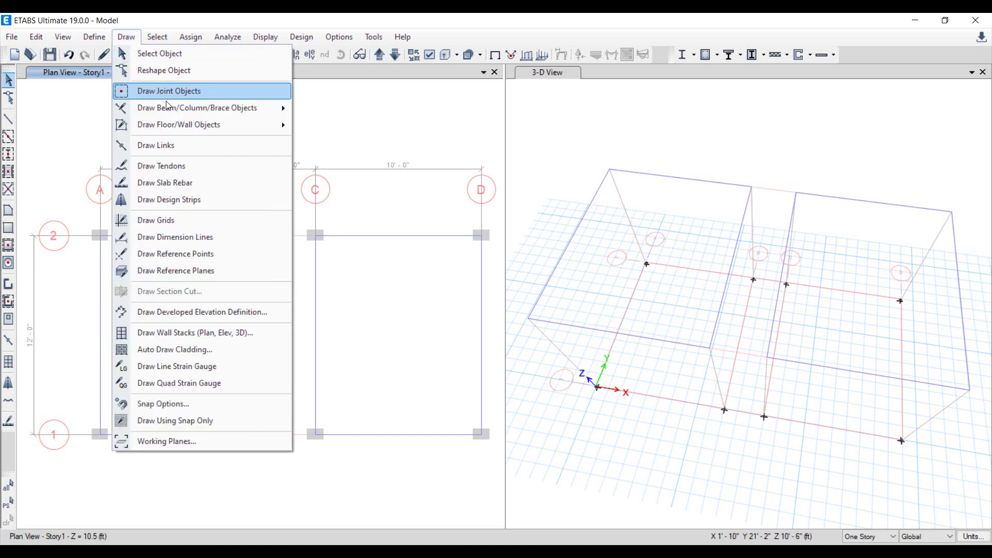
mouse_move(194, 126)
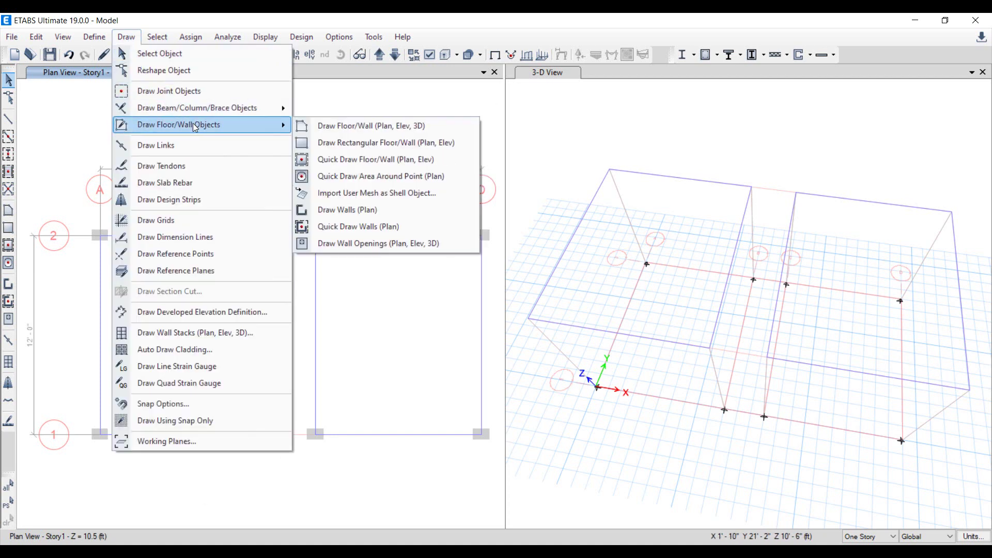
left_click(359, 163)
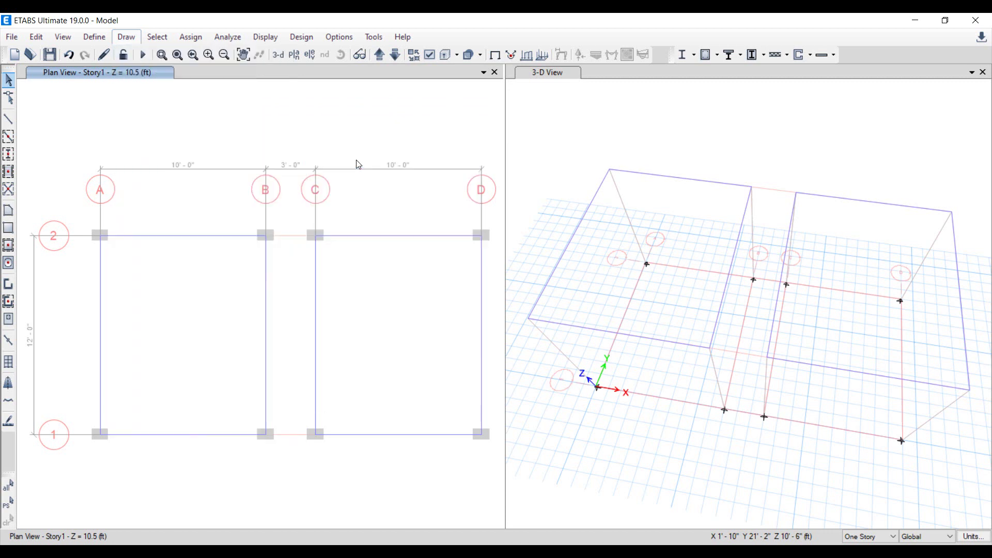
left_click(199, 316)
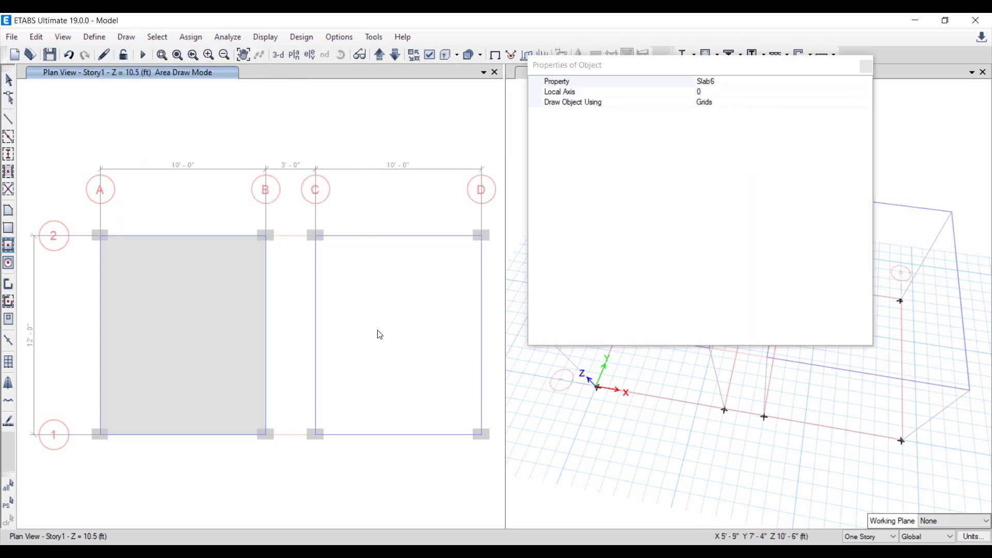
left_click(470, 316)
left_click(866, 66)
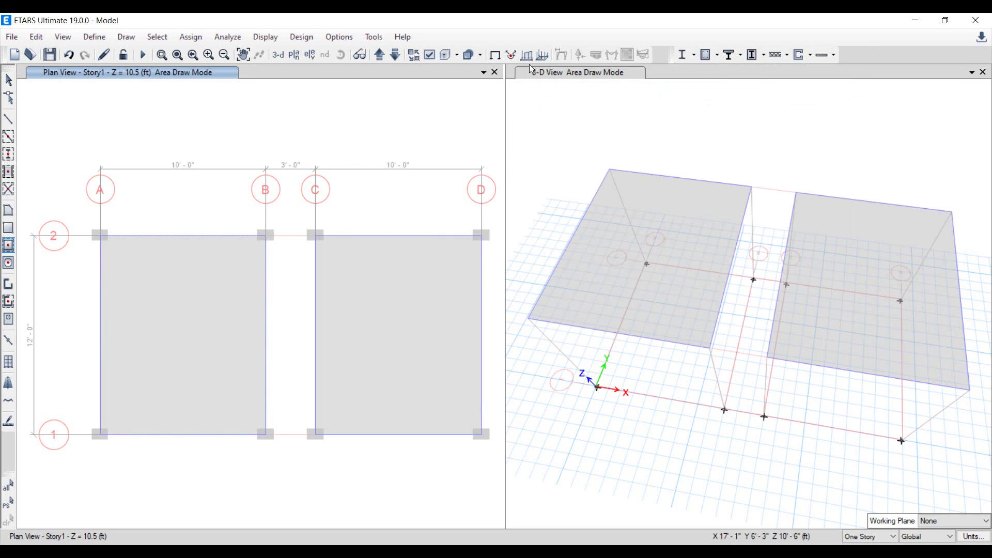
- Move the plan to the Base level and select all eight base joints
left_click(395, 54)
key("Escape")
mouse_move(74, 209)
left_mouse_down()
mouse_move(369, 403)
mouse_move(499, 469)
left_mouse_up()
- Assign support restraints to the eight base joints and return the plan to Story1
left_click(191, 36)
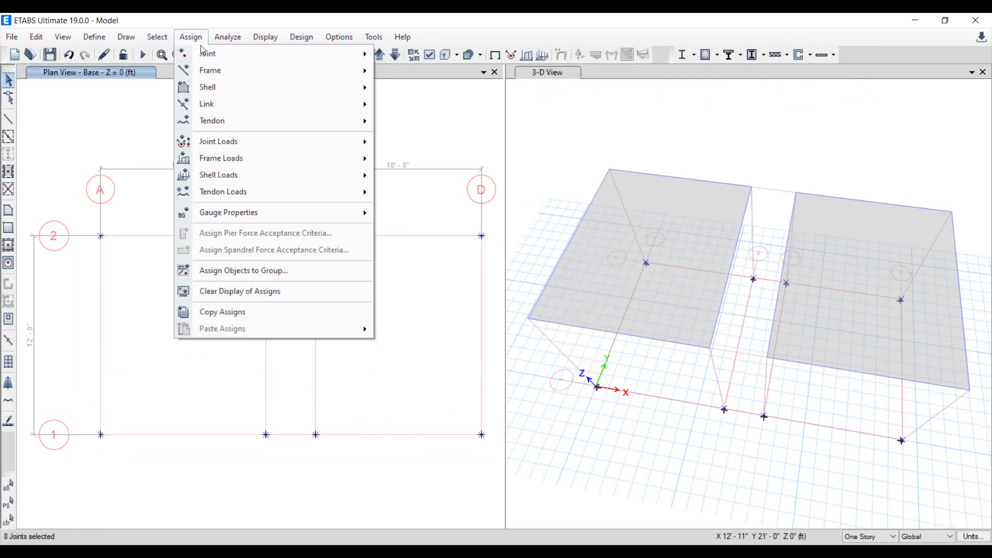
mouse_move(211, 53)
left_click(413, 54)
left_click(459, 361)
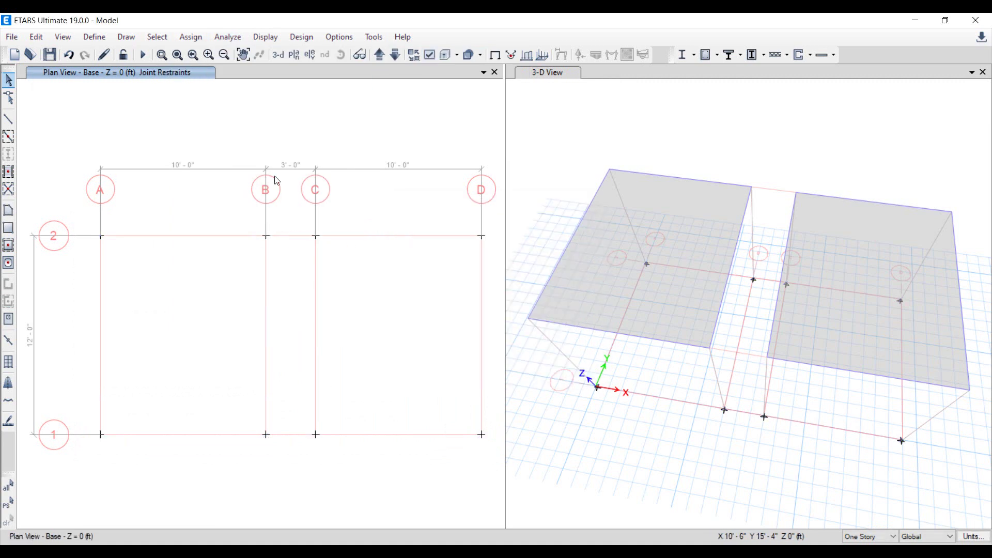
left_click(379, 55)
key("ctrl+shift+d")
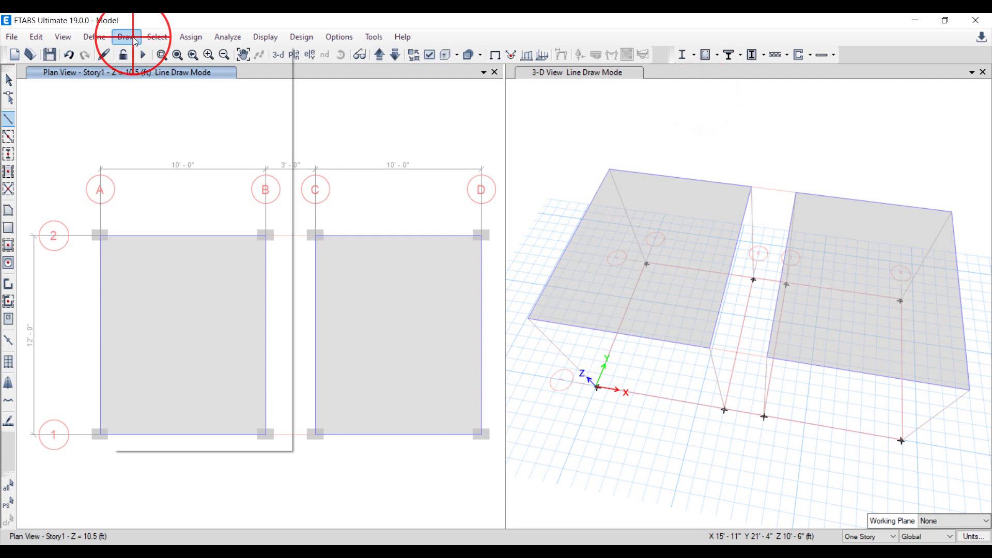
- Draw a 72-inch fixed-length Bm8x12 beam 6 ft down from grid 2's midpoint in bay C–D
left_click(133, 37)
mouse_move(158, 108)
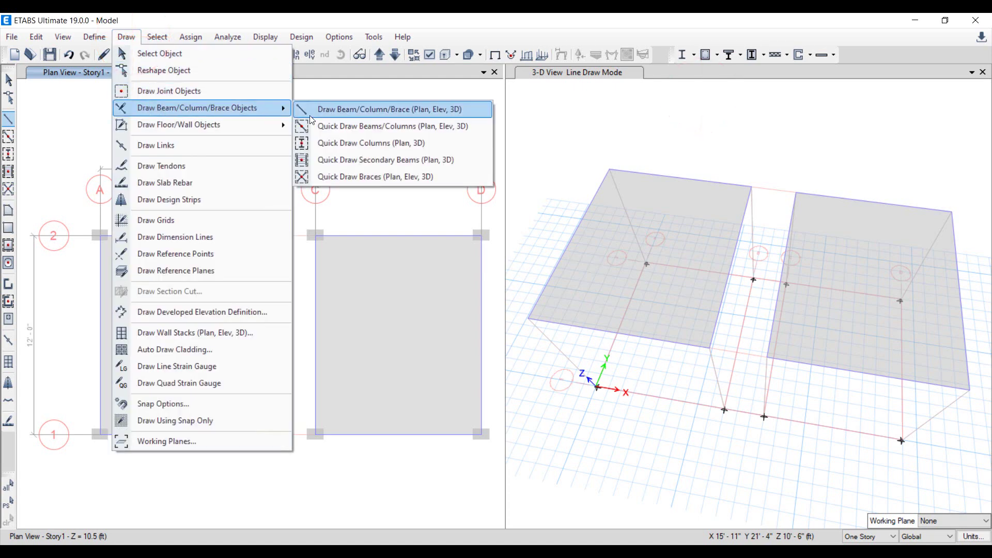
left_click(351, 104)
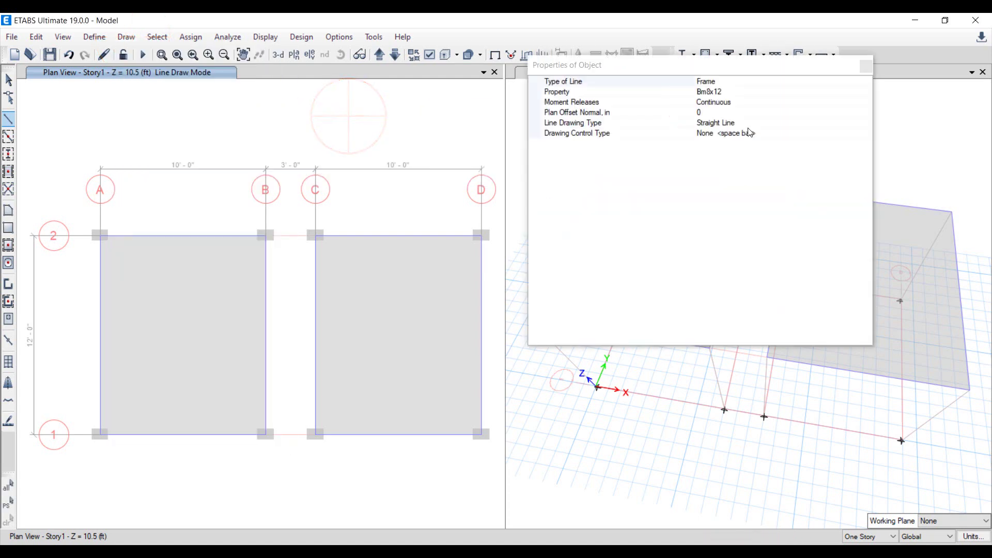
left_click(796, 133)
left_click(868, 134)
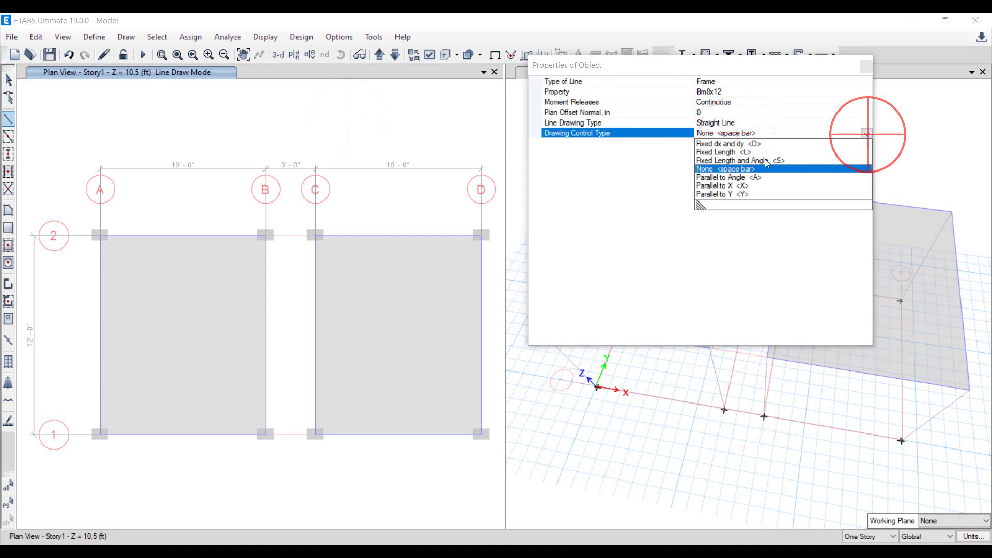
left_click(728, 152)
left_click(723, 145)
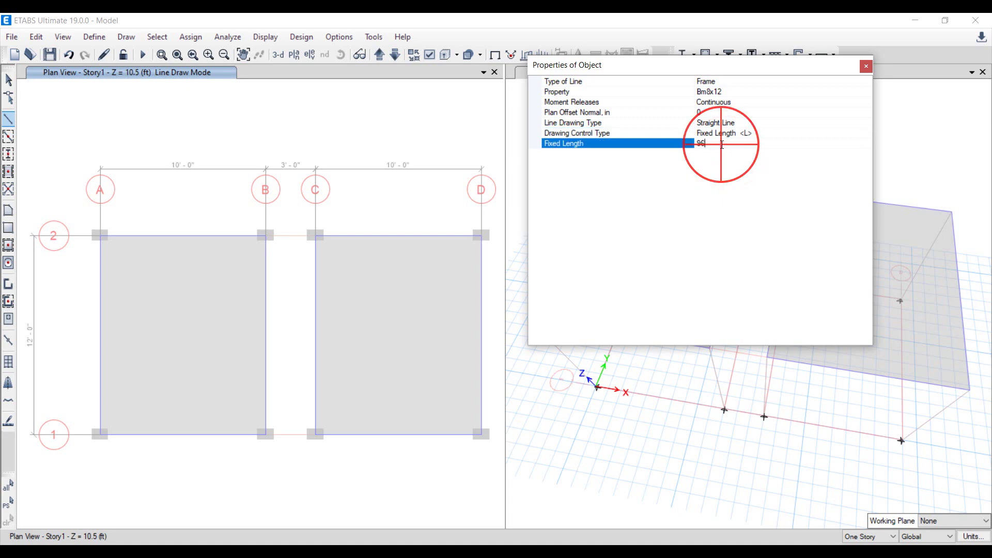
left_click_drag(723, 144, 696, 145)
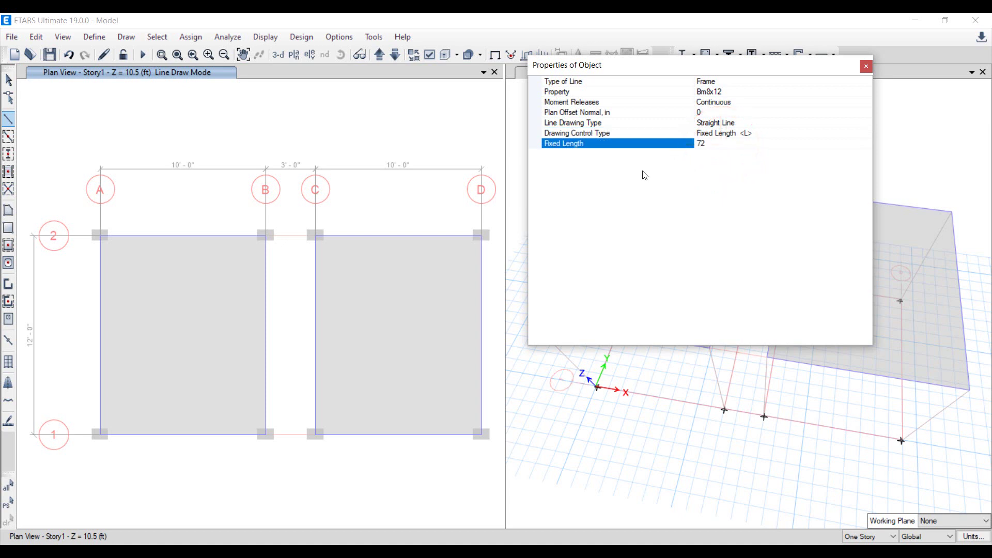
left_click(398, 237)
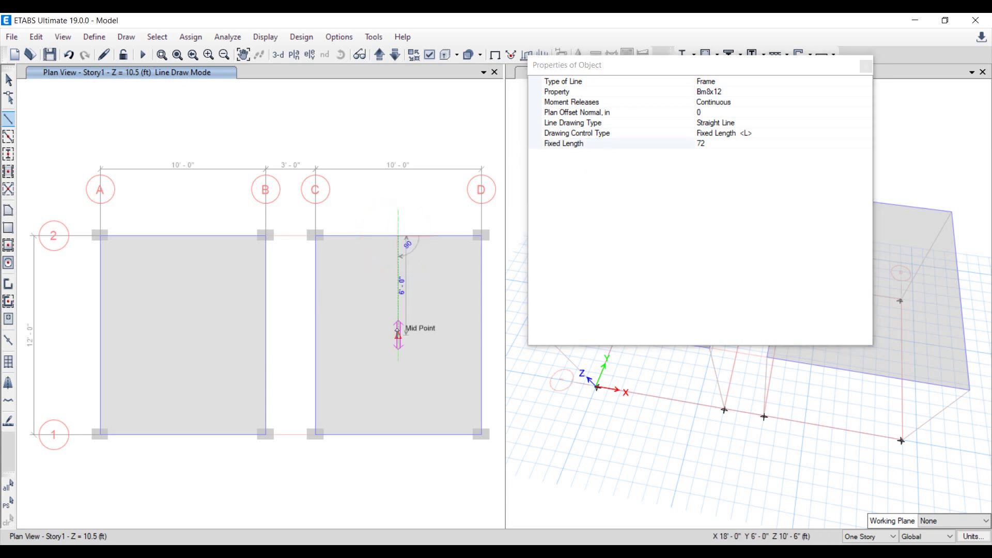
left_click(399, 337)
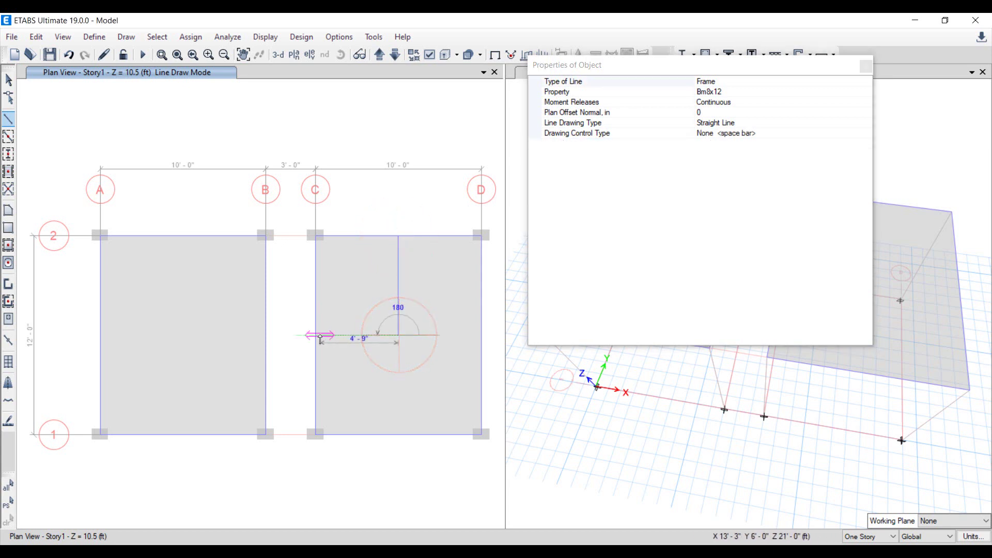
- Remove the length constraint and draw the second beam across to grid C
left_click(757, 133)
left_click(867, 133)
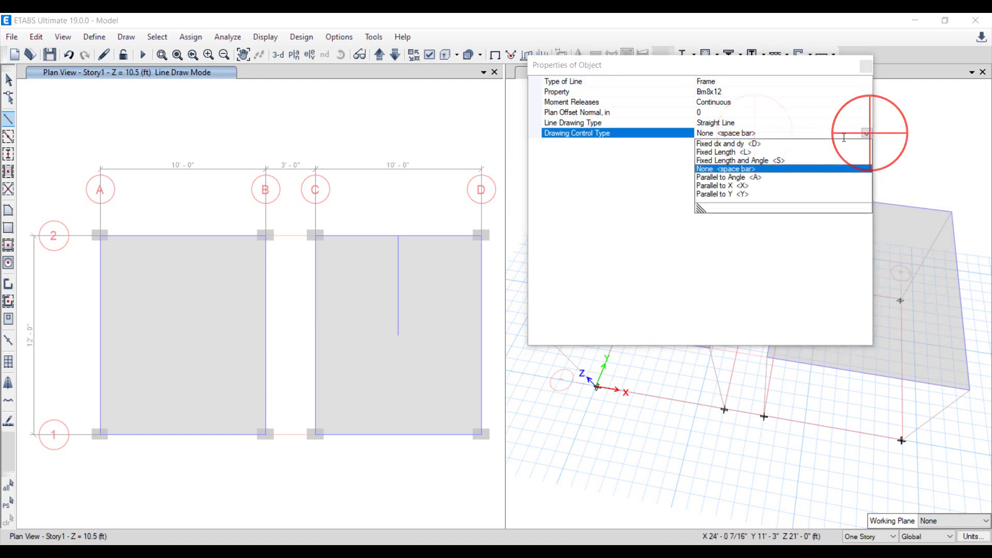
left_click(625, 180)
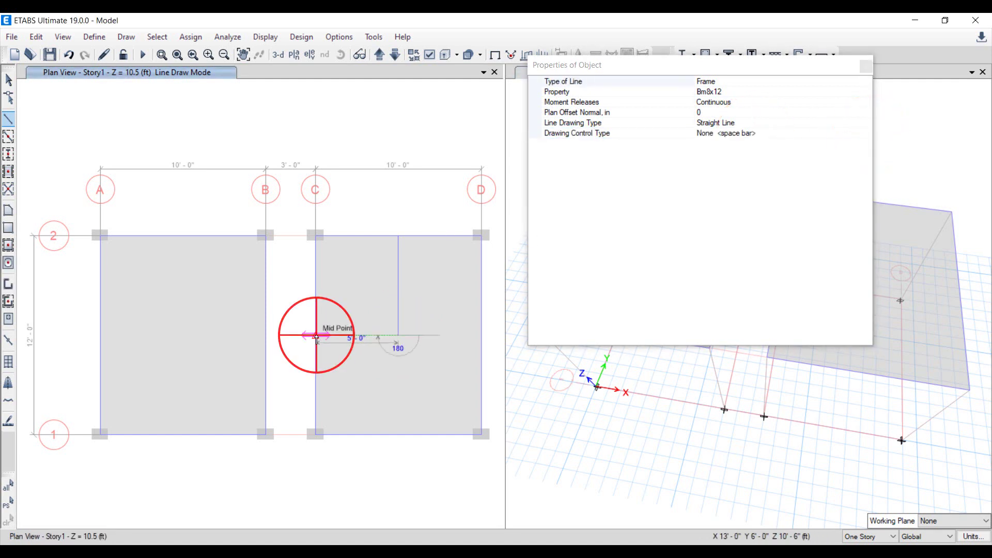
key("Escape")
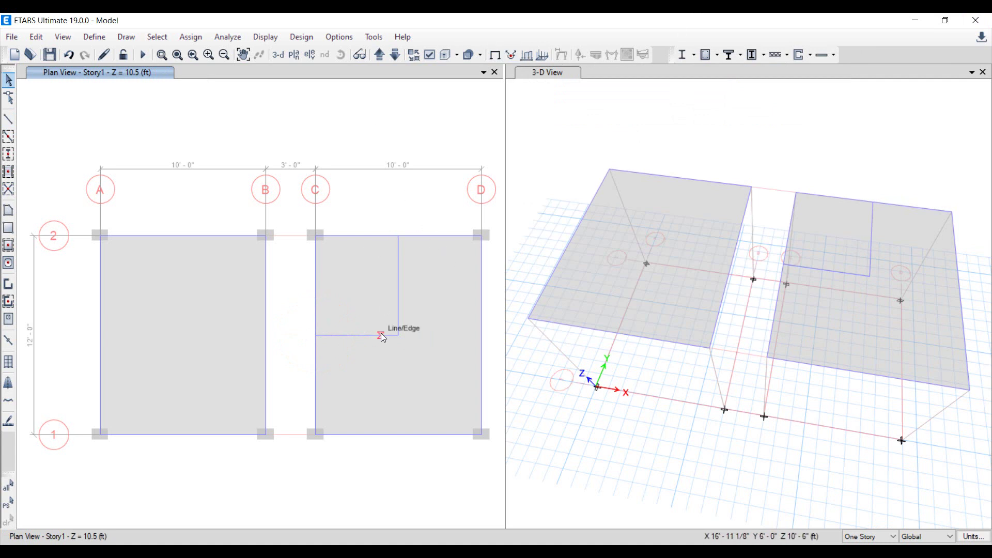
- Set the section of both new interior lines in bay C–D to None
left_click(704, 94)
left_click(396, 277)
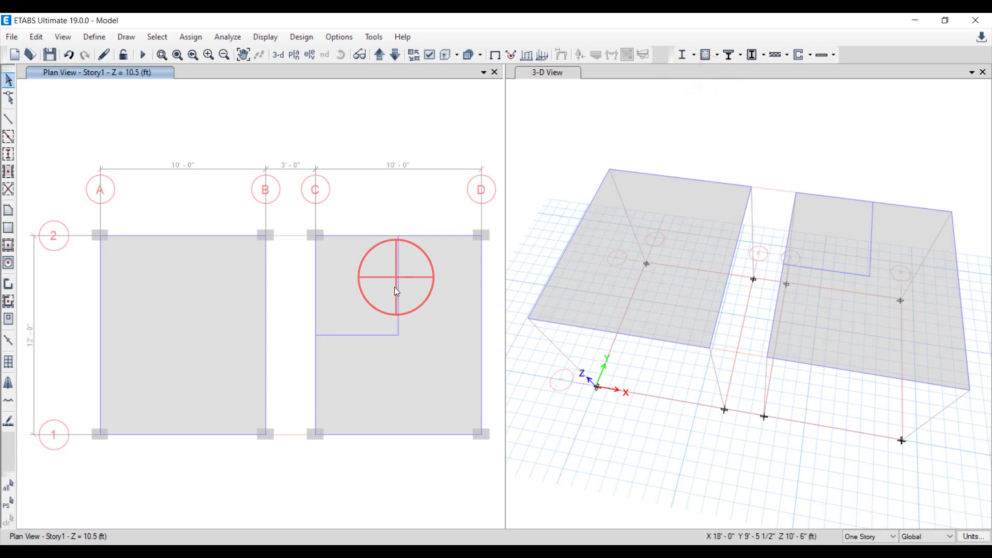
left_click(342, 334)
left_click(191, 37)
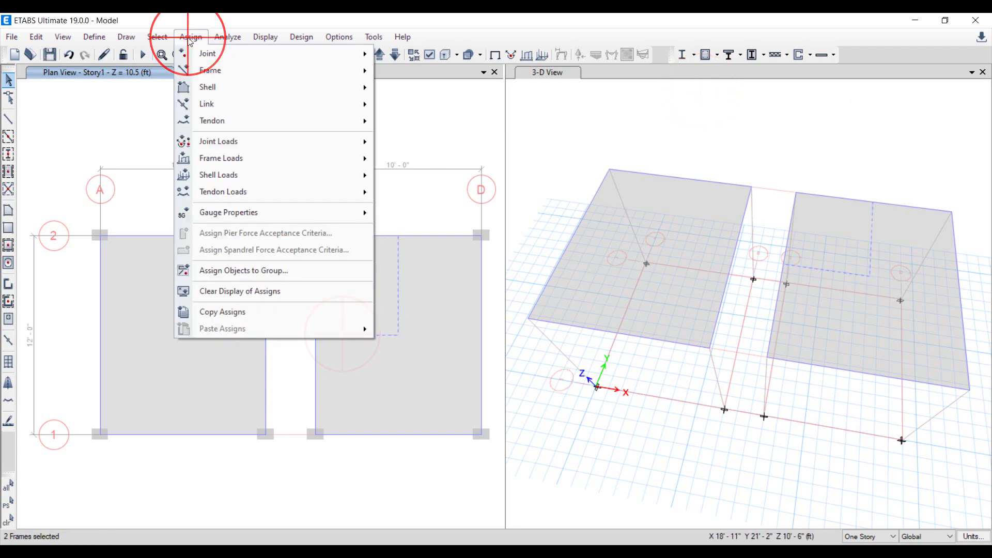
mouse_move(210, 70)
left_click(401, 53)
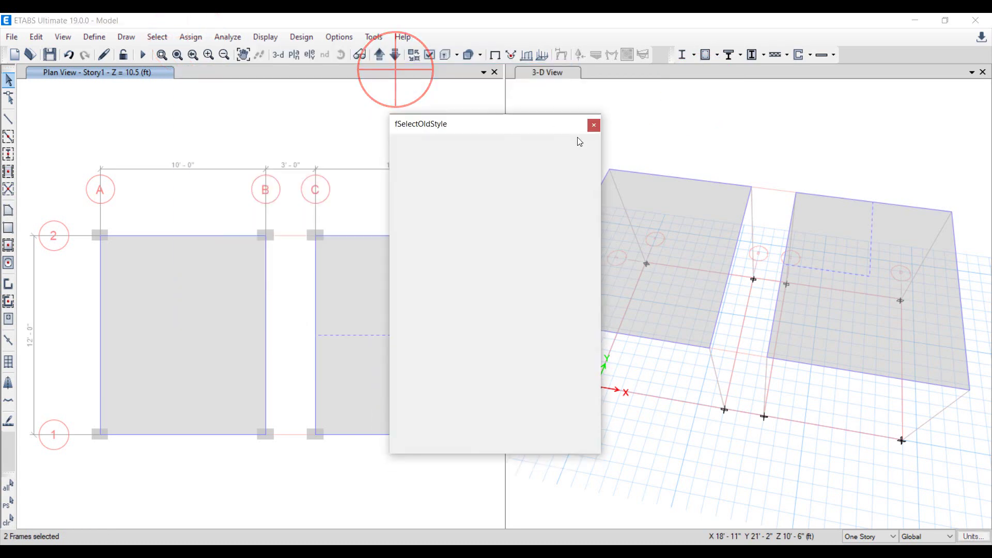
mouse_move(577, 232)
left_mouse_down()
mouse_move(582, 406)
mouse_move(581, 239)
left_mouse_up()
left_click(501, 239)
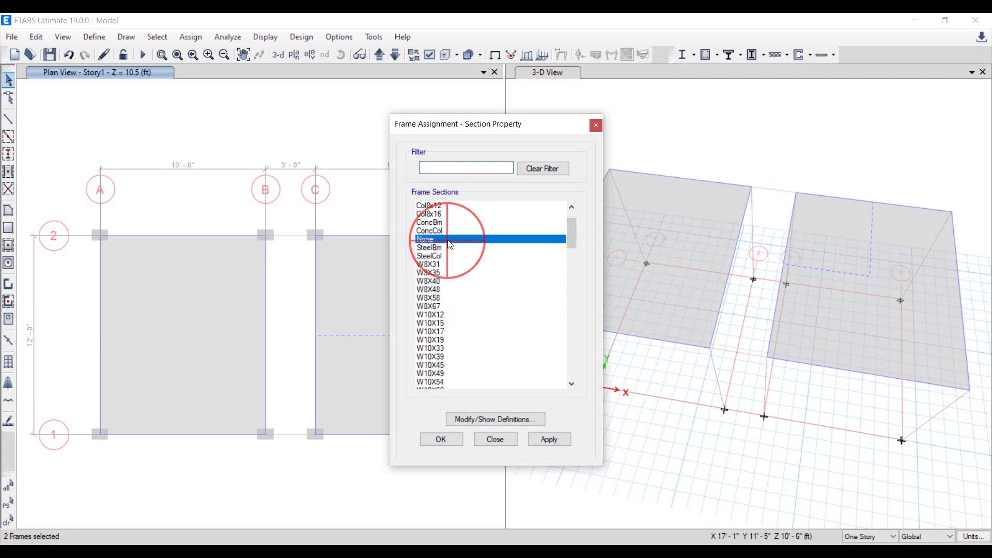
left_click(453, 443)
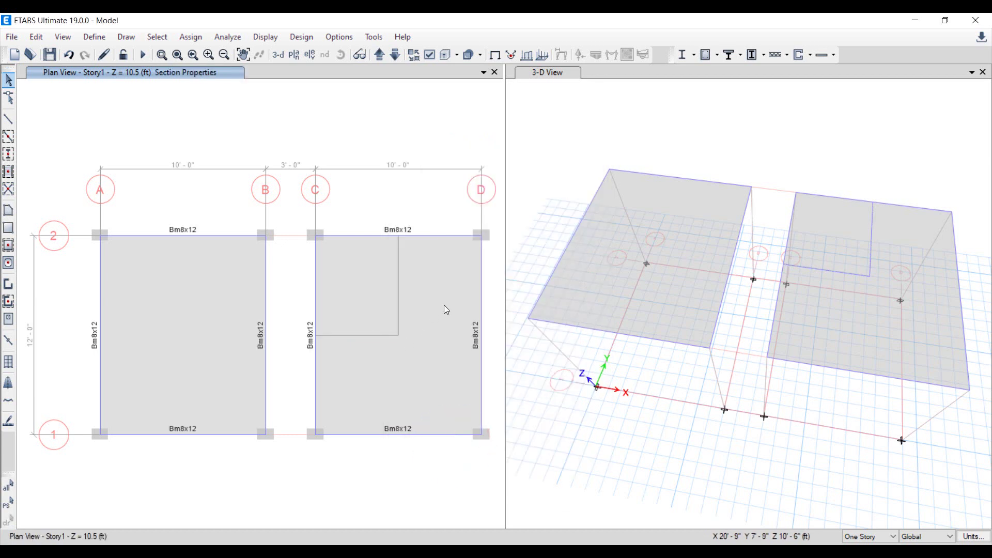
left_click(214, 306)
- Apply a 76.38 lb/ft² uniform Dead gravity load to the A–B slab, replacing existing loads
left_click(191, 37)
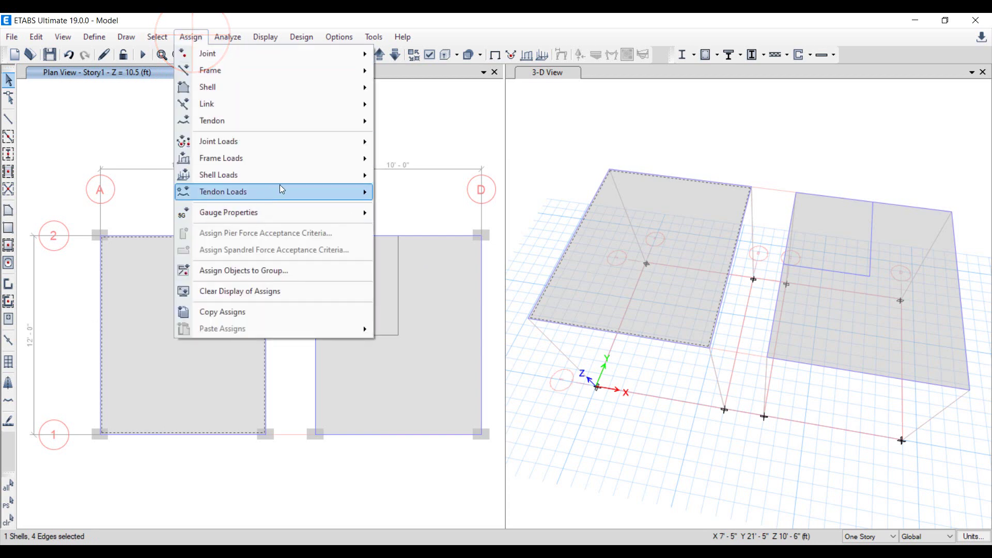
mouse_move(332, 173)
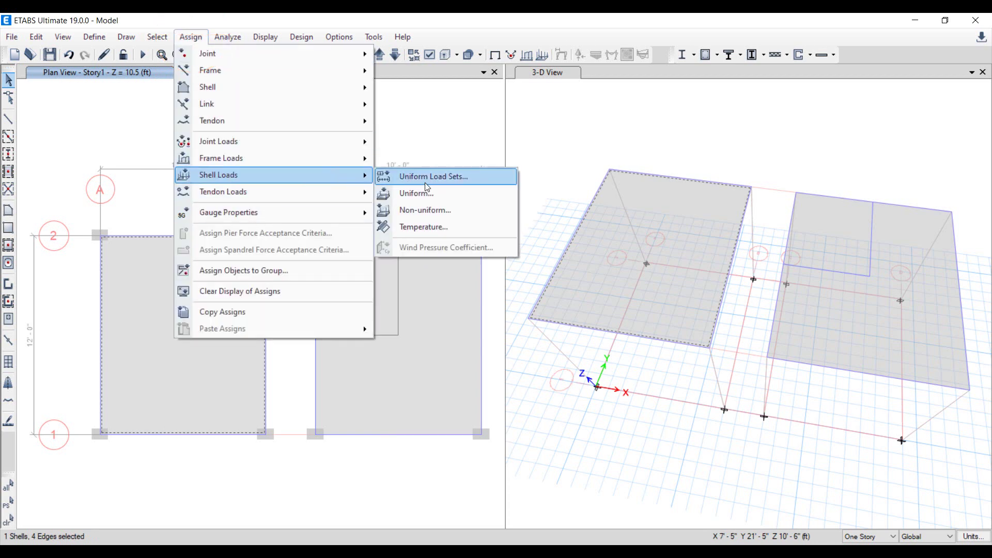
left_click(435, 194)
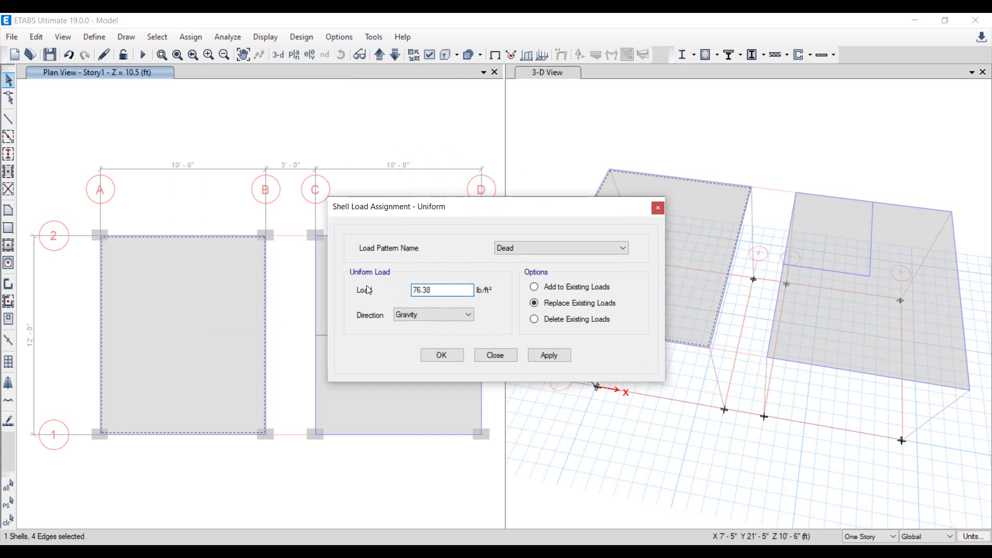
left_click(442, 355)
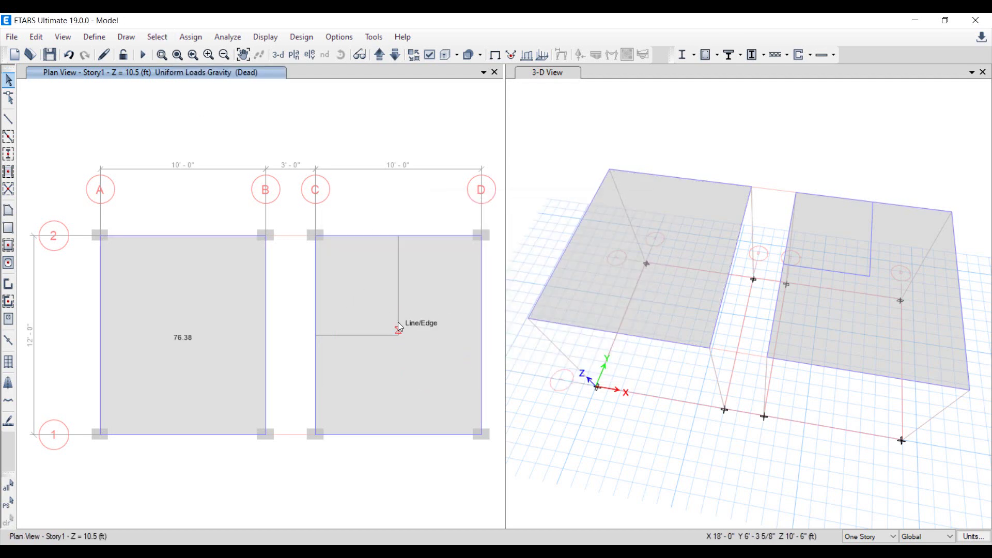
- Apply a 0.833 kip/ft uniform Dead gravity load to both interior null beams in bay C–D
left_click(399, 311)
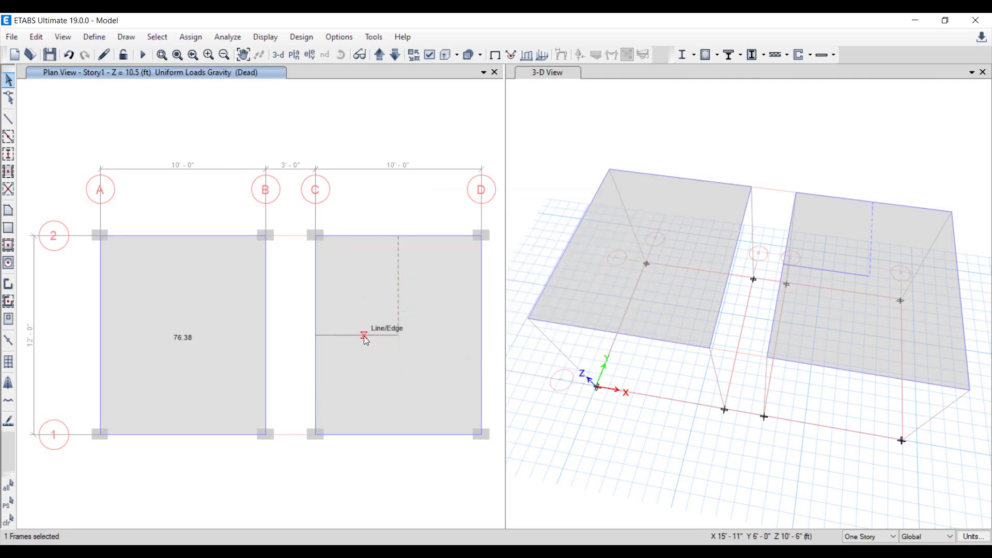
left_click(364, 336)
left_click(190, 37)
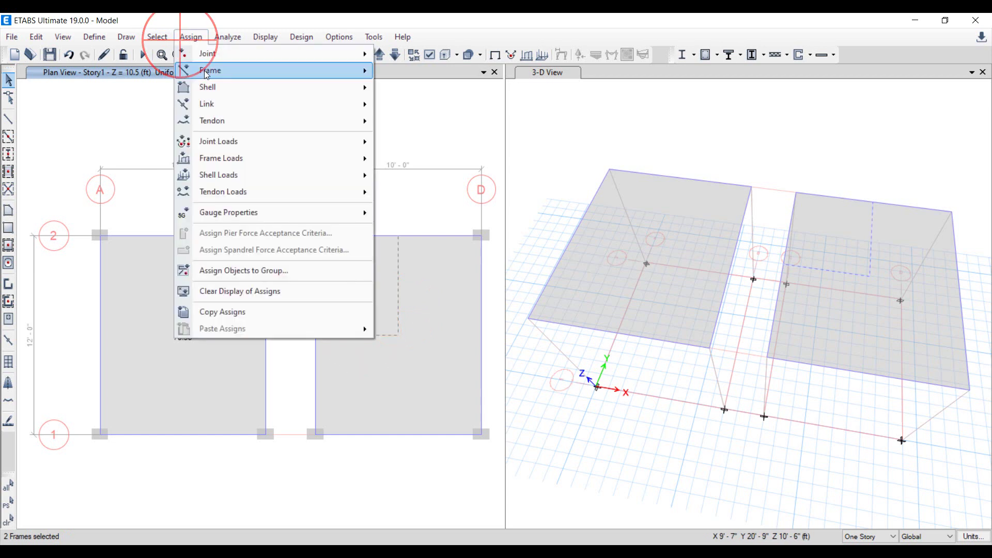
mouse_move(218, 79)
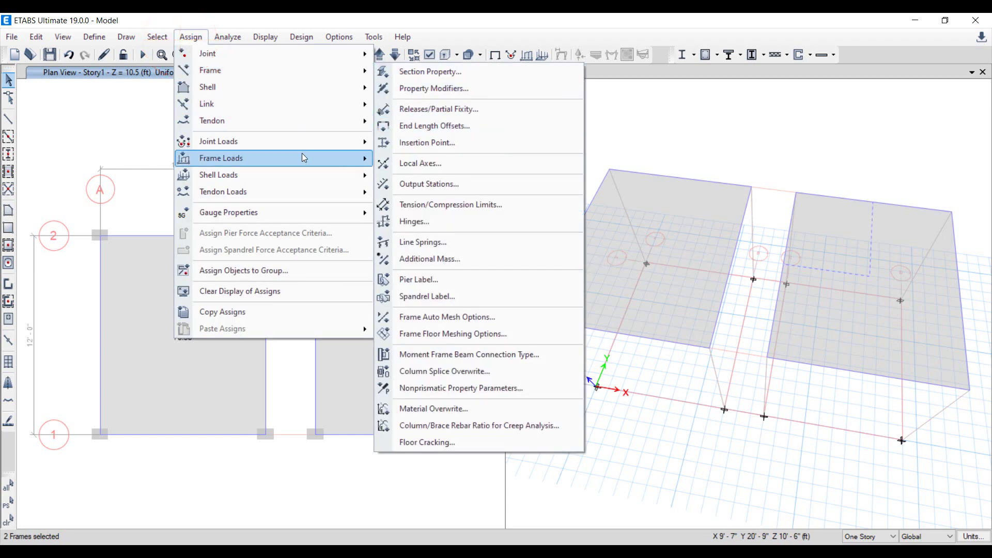
mouse_move(345, 160)
left_click(419, 176)
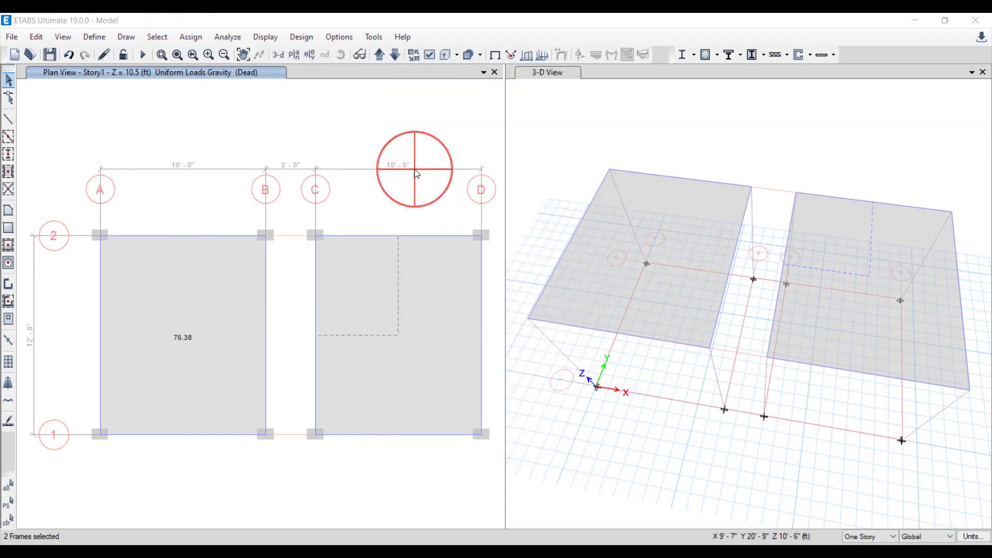
double_click(404, 391)
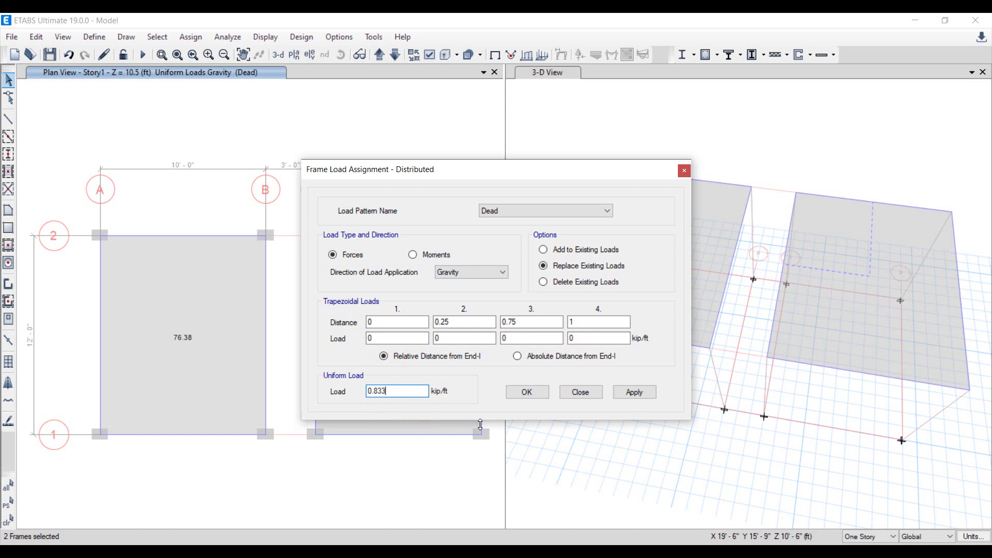
left_click(523, 391)
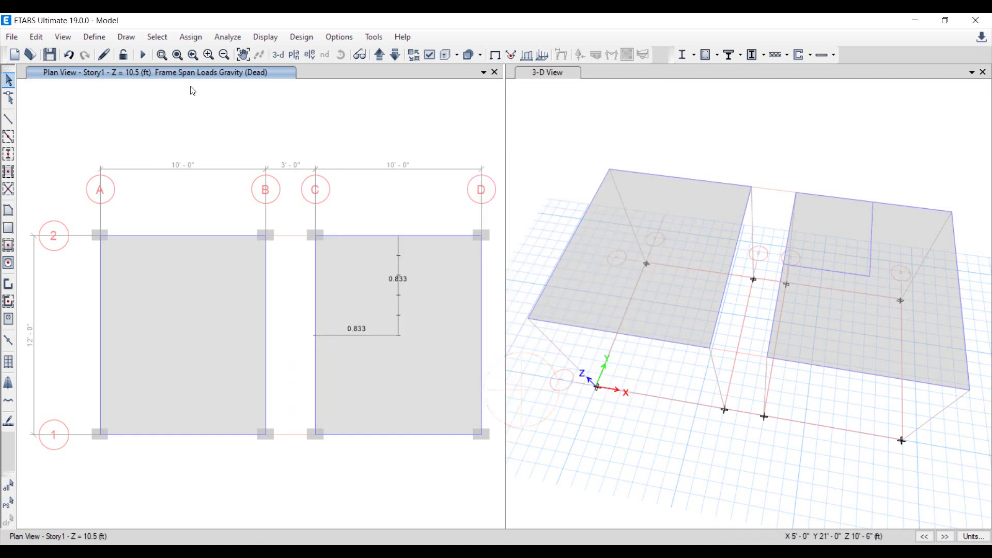
left_click(222, 40)
- Run the analysis and read Dead displacements, peaking at 0.068055 in within the C–D slab
left_click(291, 219)
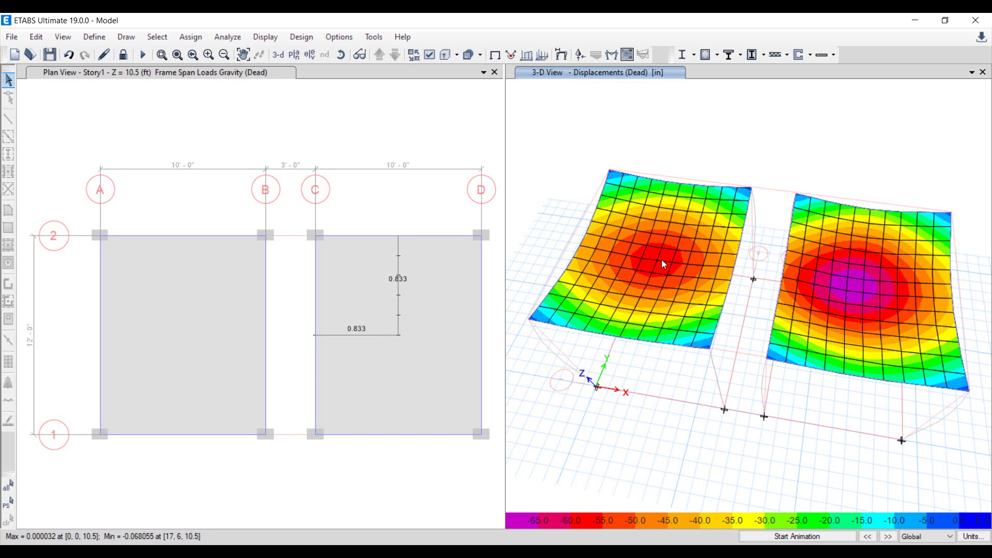
mouse_move(659, 262)
mouse_move(851, 296)
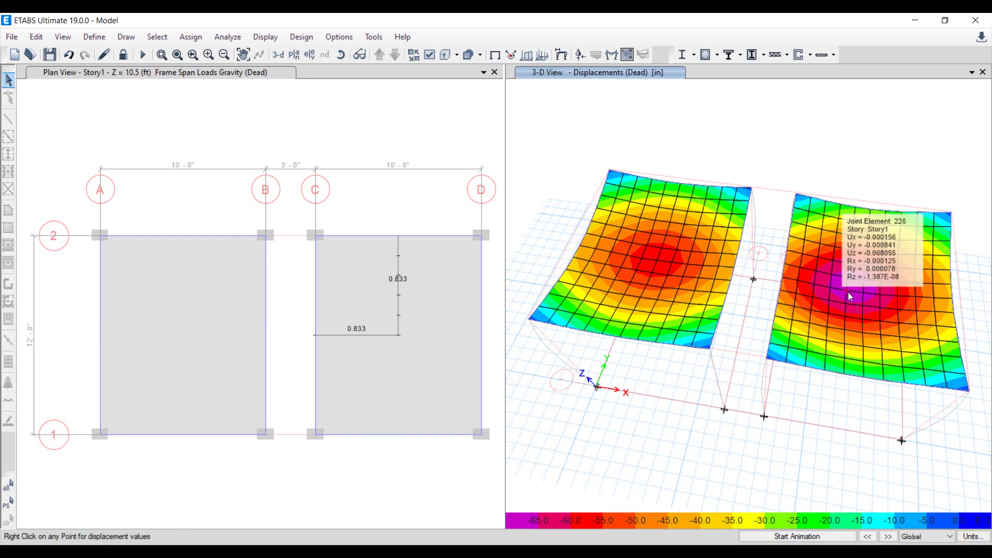
left_click(634, 121)
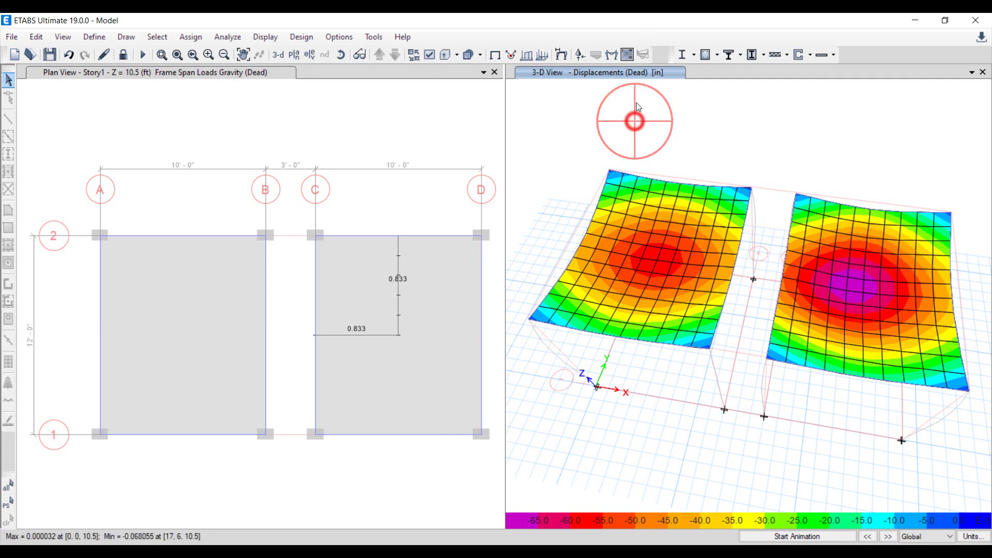
- Display the Dead-case Moment 3-3 diagram with values on all frame members
left_click(612, 55)
left_click(486, 250)
left_click(559, 447)
left_click_drag(502, 119, 277, 95)
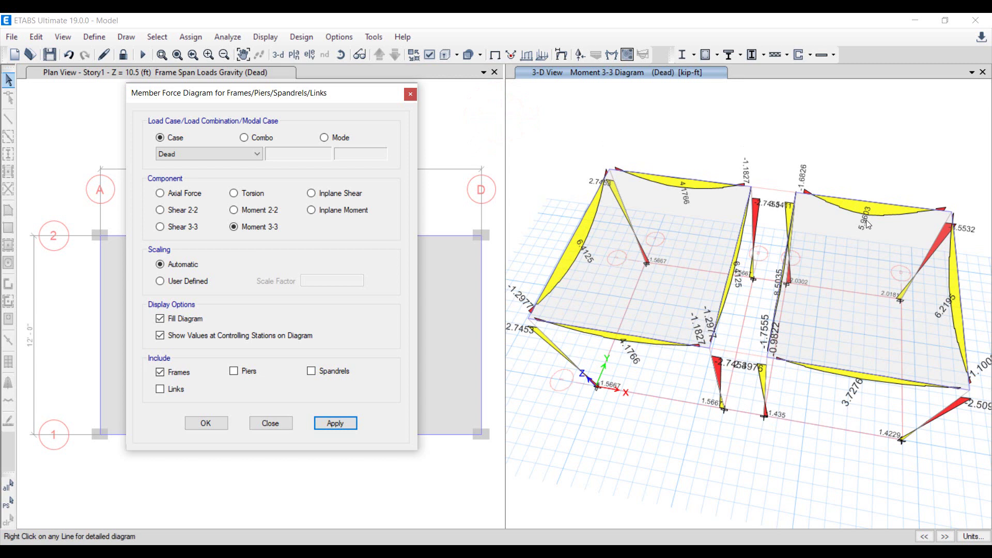
left_click(753, 248)
left_click(209, 423)
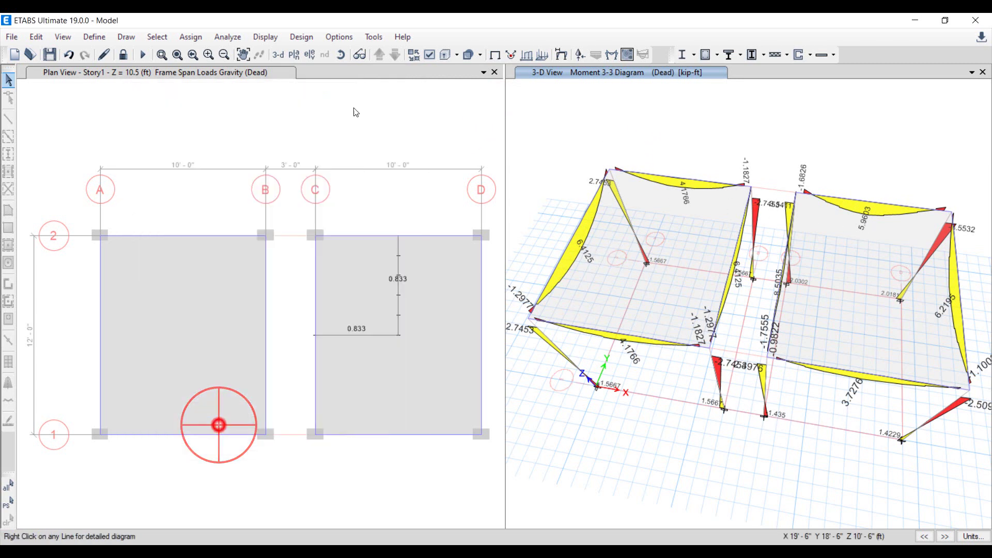
- Refresh and reorient the 3-D view to show beam moments such as 4.1766 and 2.7453 kip-ft
left_click(342, 54)
left_click(578, 463)
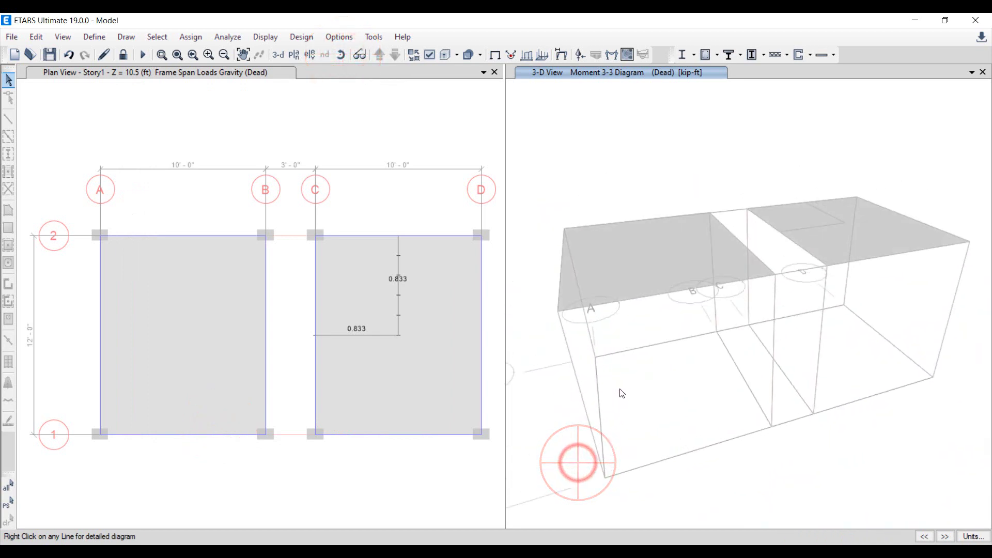
left_click(341, 54)
left_click(696, 388)
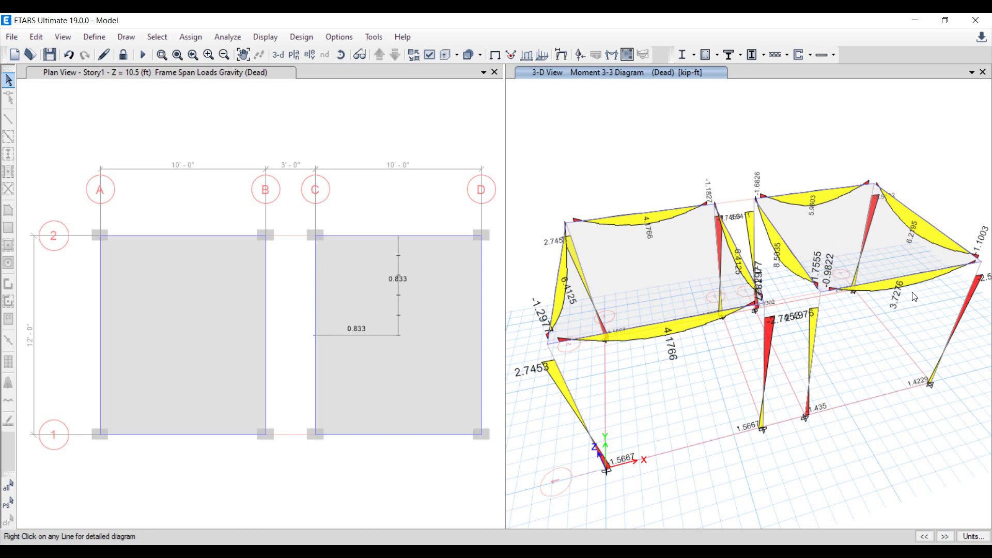
- Show the Dead-case Shear 2-2 diagram, with values like -0.454 and 0.414 kip, on the frames
left_click(605, 56)
left_click(186, 210)
left_click(338, 421)
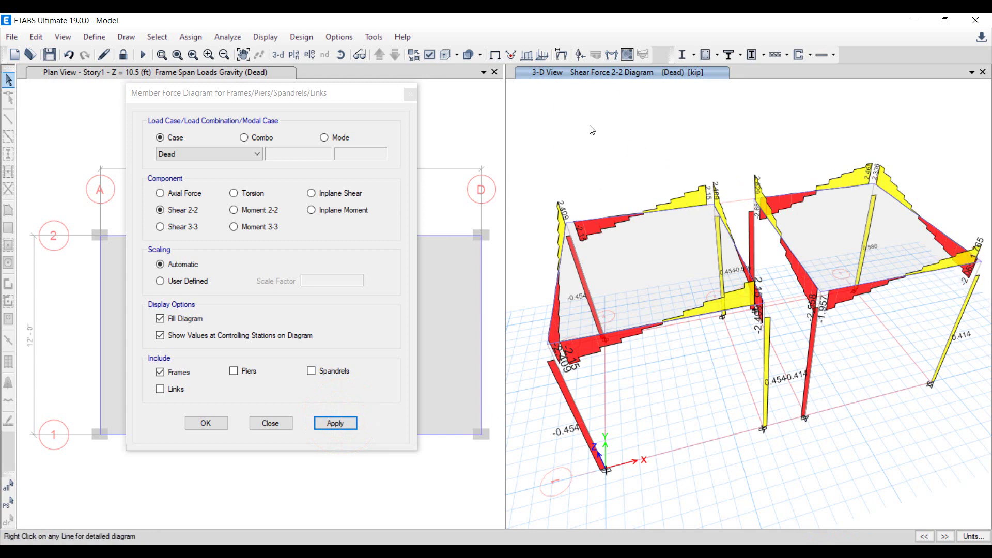
left_click(341, 53)
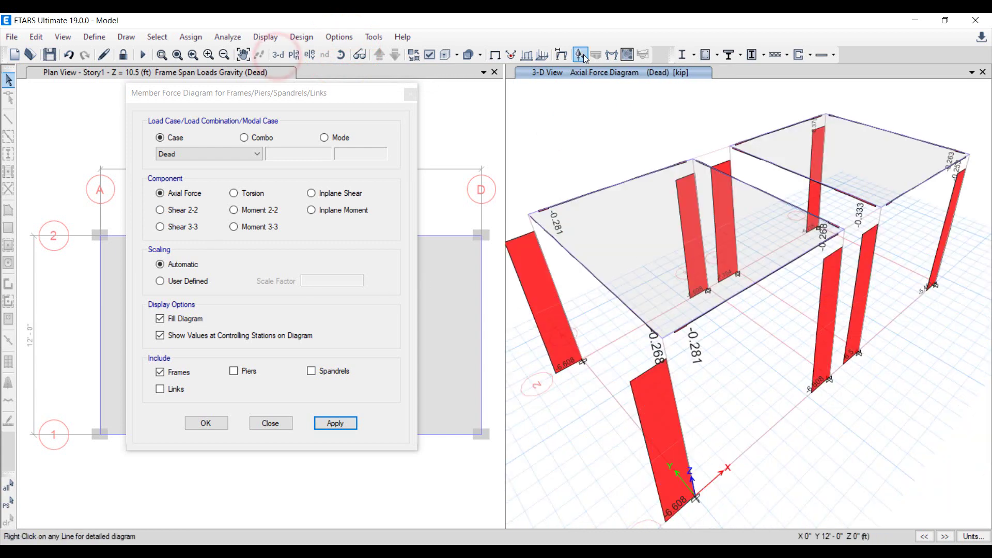
- Show the Dead-case Fz support reaction arrows, then return to the Dead-case axial force diagram
left_click(584, 54)
left_click(560, 391)
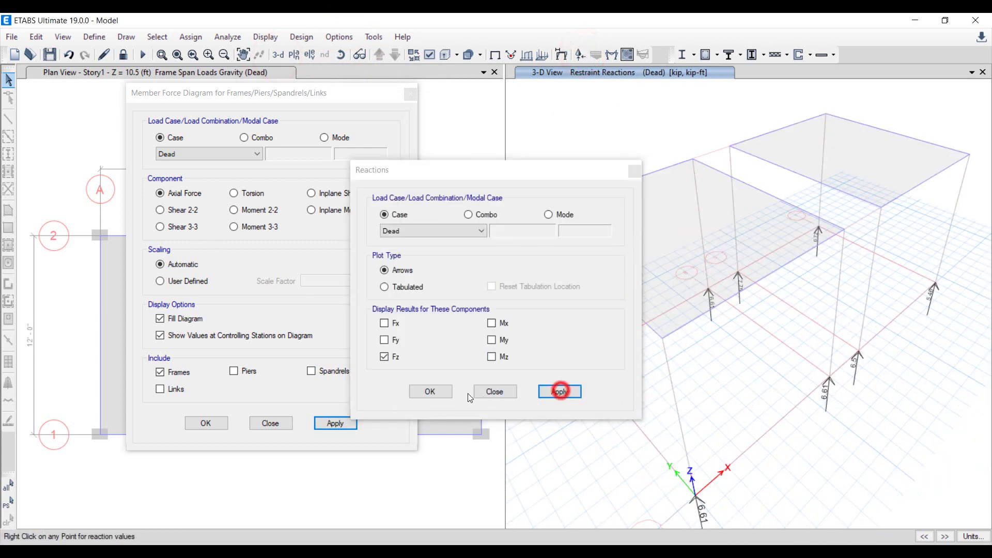
left_click(431, 392)
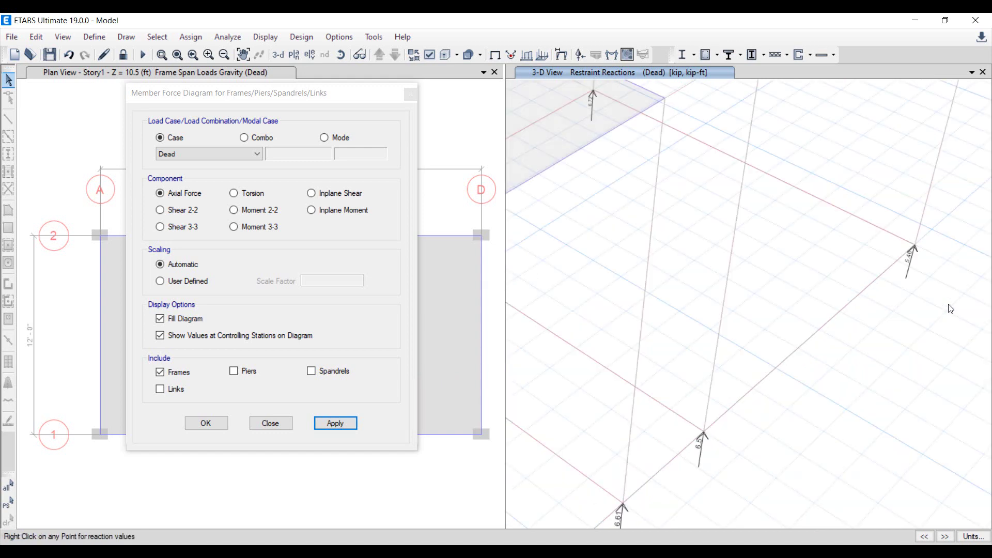
left_click(223, 429)
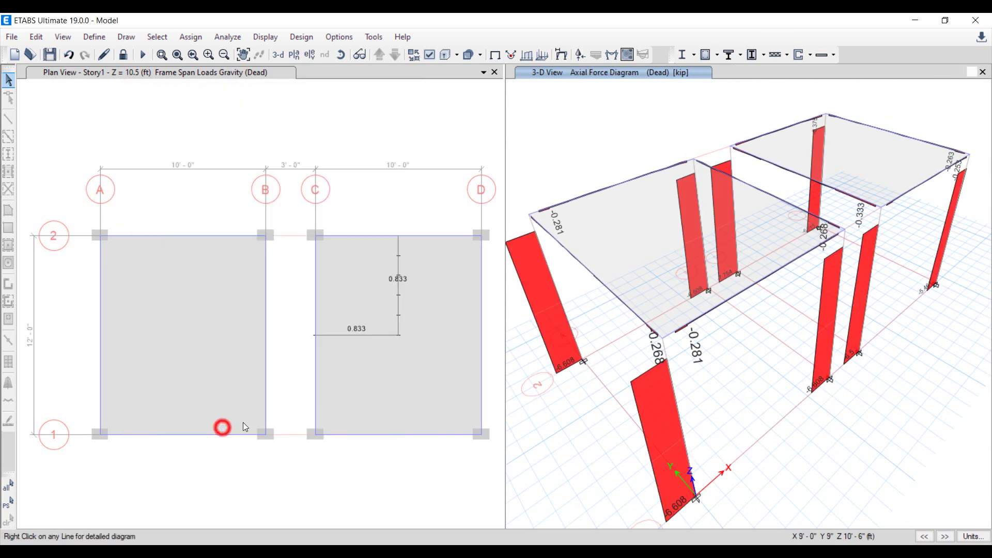
- Plot the Dead-case resultant MMax contours on the slabs and rotate the view to read the values
left_click(627, 54)
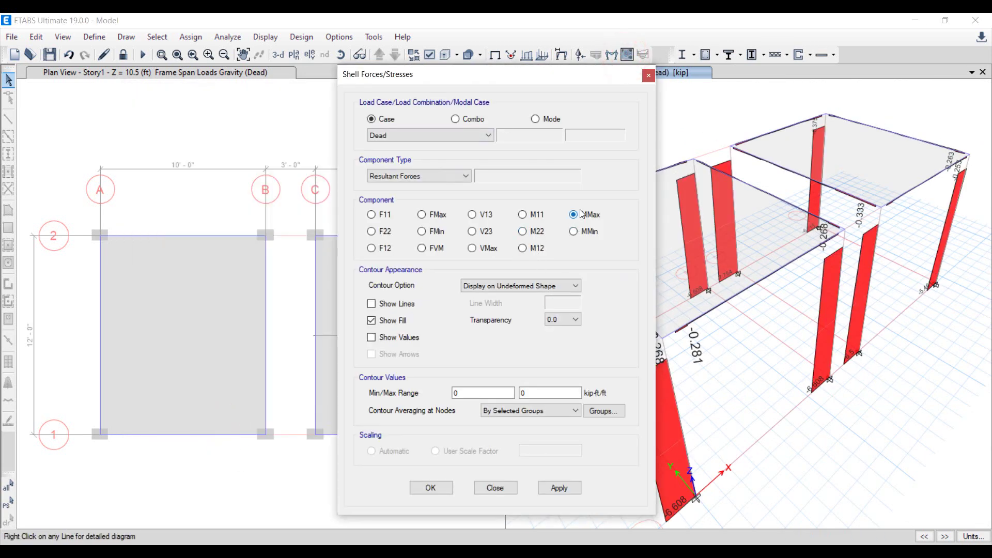
left_click(558, 488)
left_click(431, 488)
left_click(343, 54)
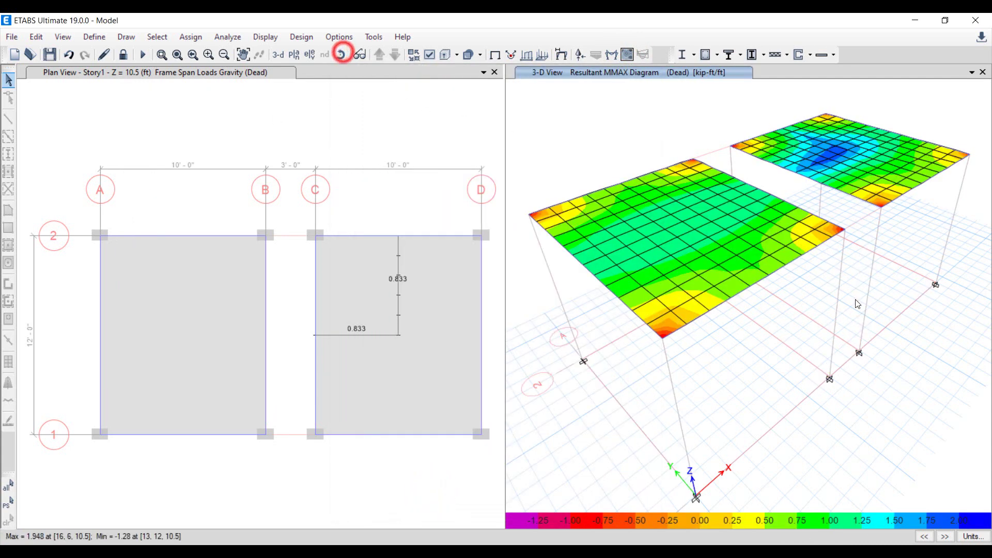
left_click_drag(908, 317, 867, 358)
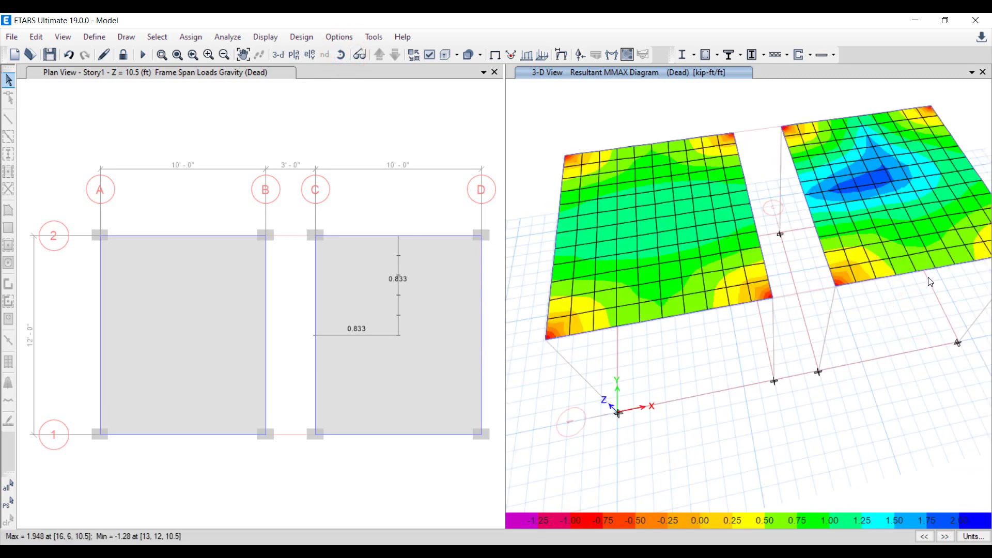
mouse_move(897, 149)
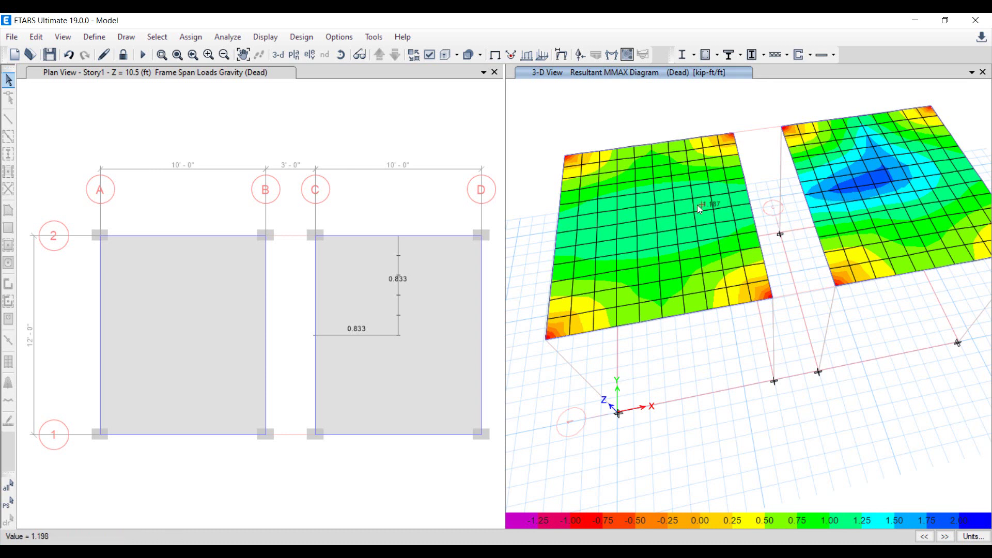